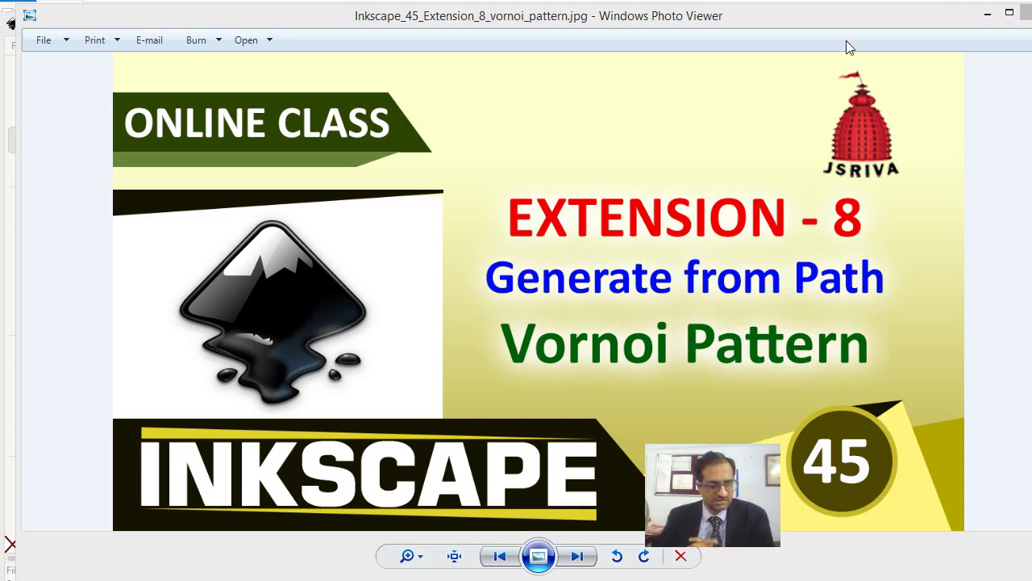
# Browse the previous lesson's title image in the image viewer.
pyautogui.click(609, 374)
pyautogui.press('Left')
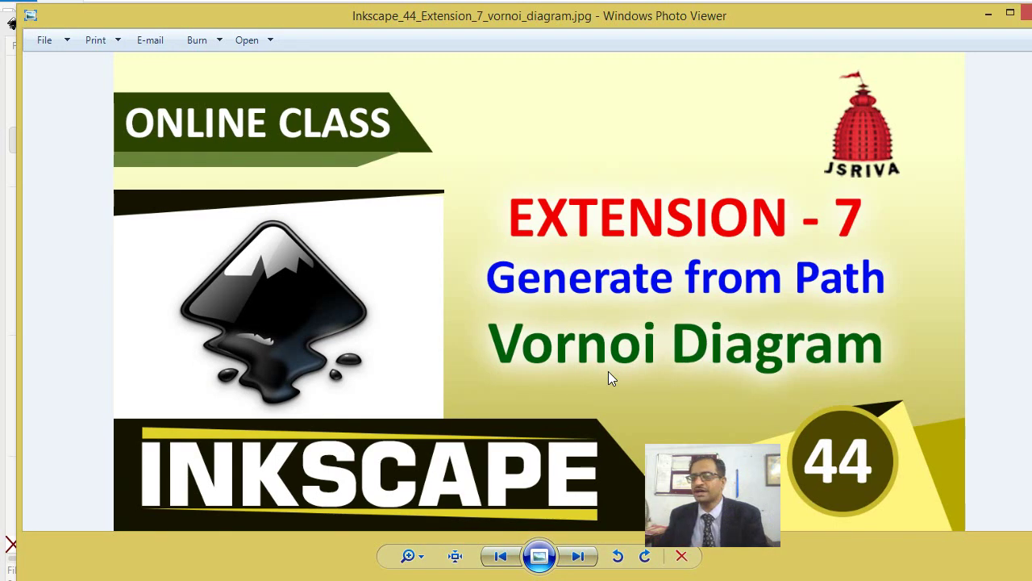
pyautogui.press('Right')
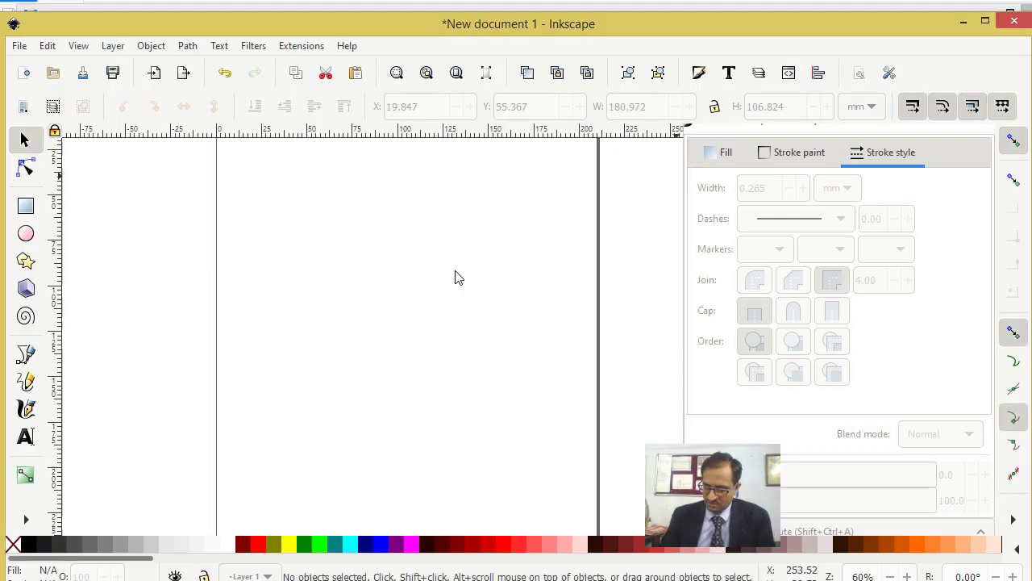
# Draw a 212.233 × 297.628 mm page-sized rectangle and set its fill to none.
pyautogui.click(26, 205)
pyautogui.moveTo(238, 147); pyautogui.dragTo(510, 529)
pyautogui.moveTo(529, 476); pyautogui.dragTo(529, 477)
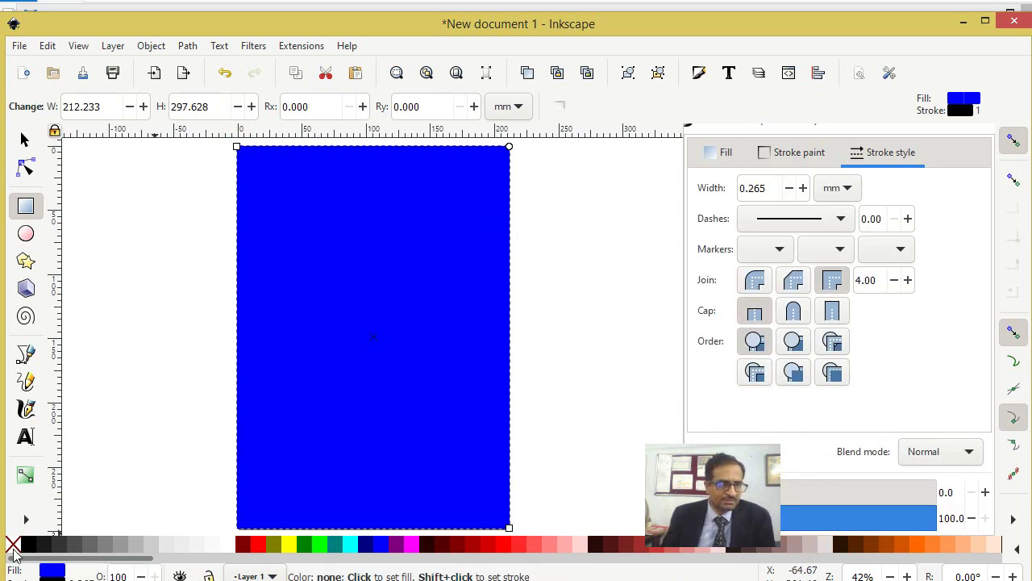
pyautogui.click(12, 545)
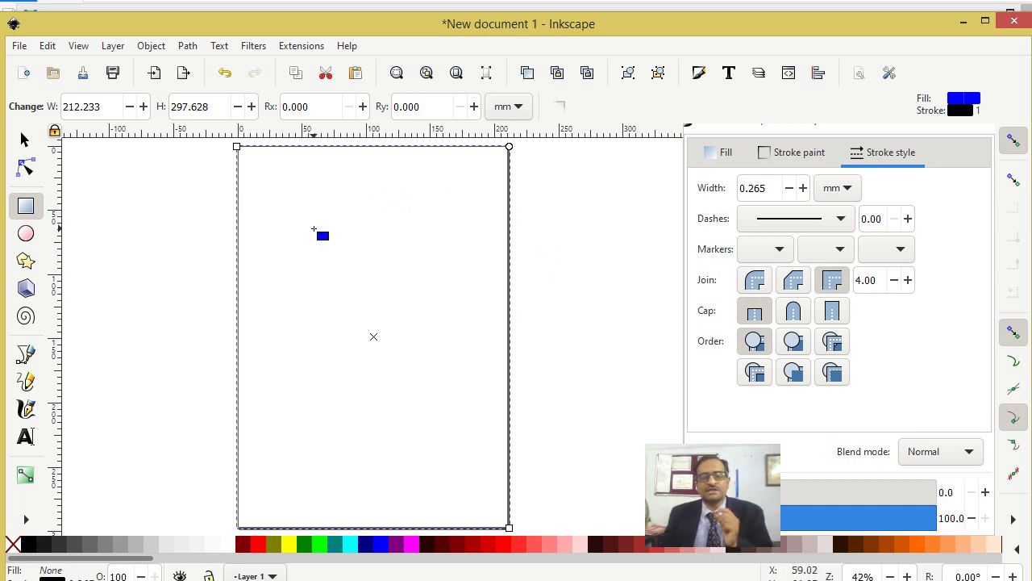
pyautogui.click(314, 46)
pyautogui.moveTo(306, 338)
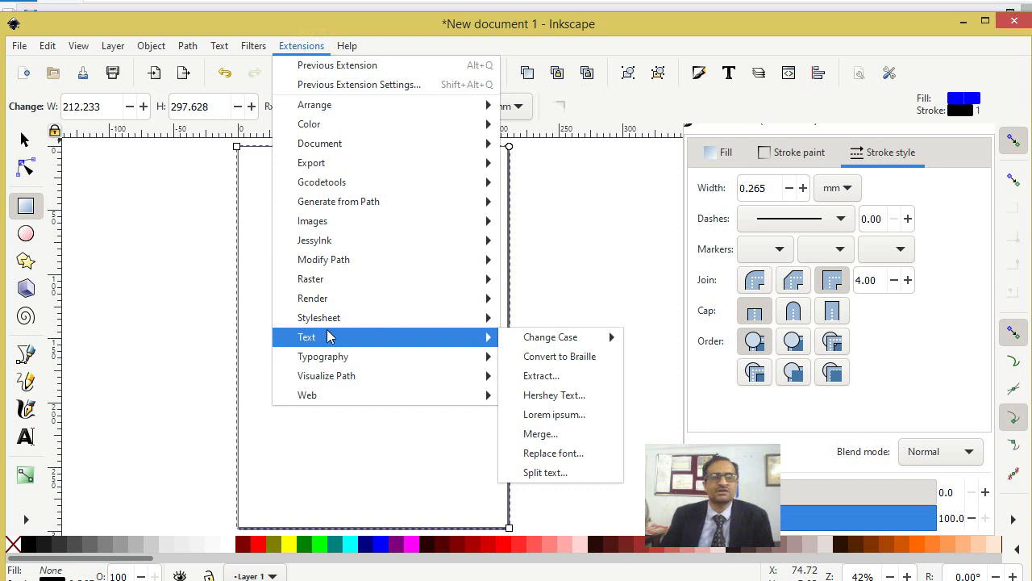
# Open the Voronoi Pattern extension with live preview enabled, moved aside from the page.
pyautogui.click(351, 201)
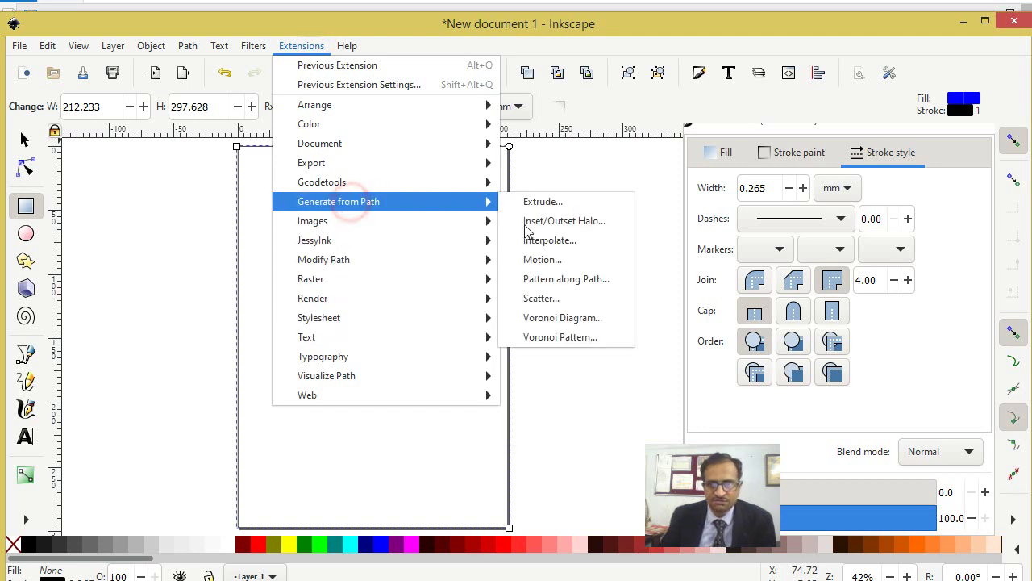
pyautogui.click(564, 339)
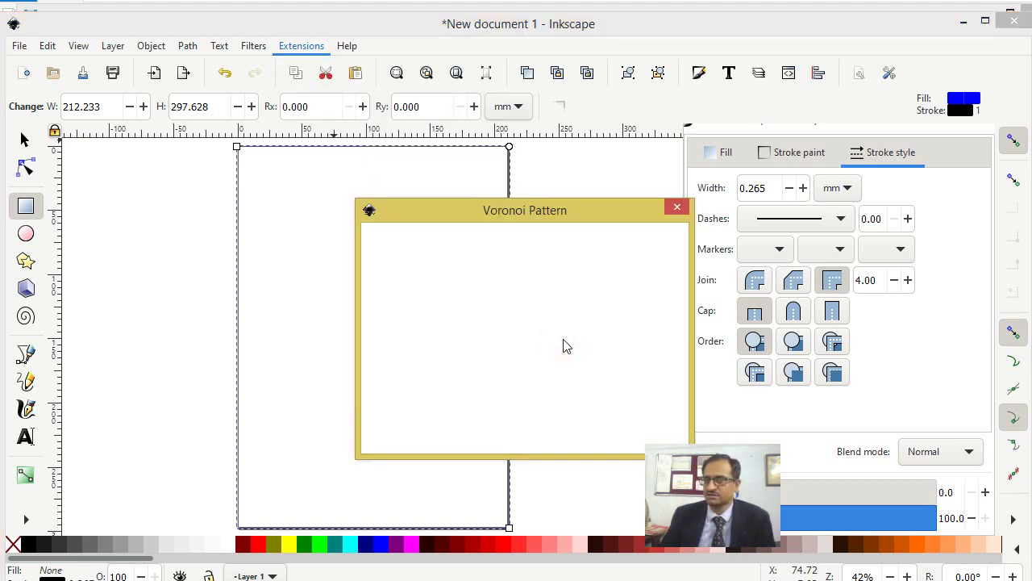
pyautogui.moveTo(590, 212); pyautogui.dragTo(569, 80)
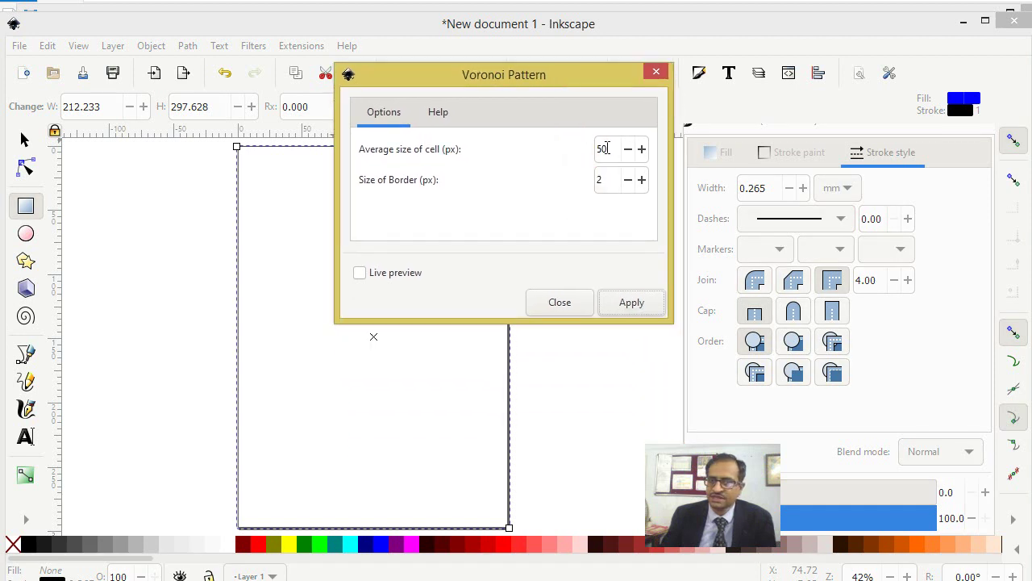
pyautogui.click(383, 274)
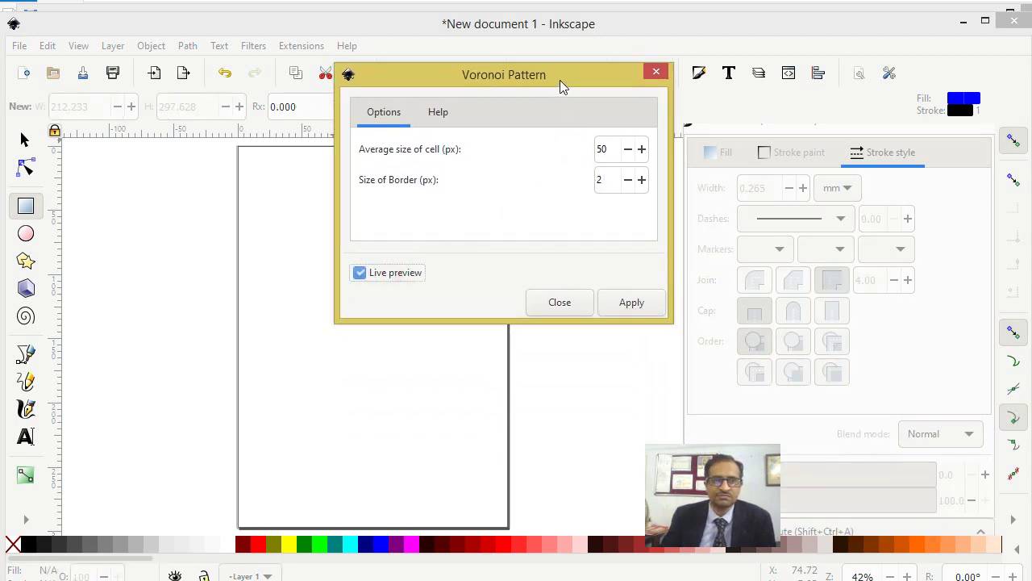
pyautogui.moveTo(534, 75); pyautogui.dragTo(717, 137)
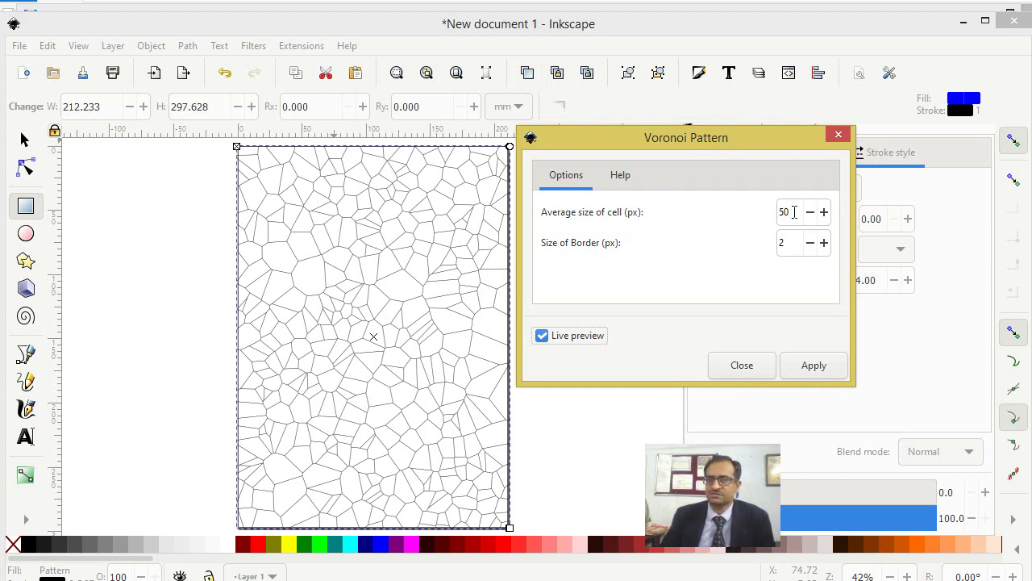
# Apply a Voronoi pattern with average cell size 75 and border 2.
pyautogui.doubleClick(795, 212)
pyautogui.write('75')
pyautogui.press('Tab')
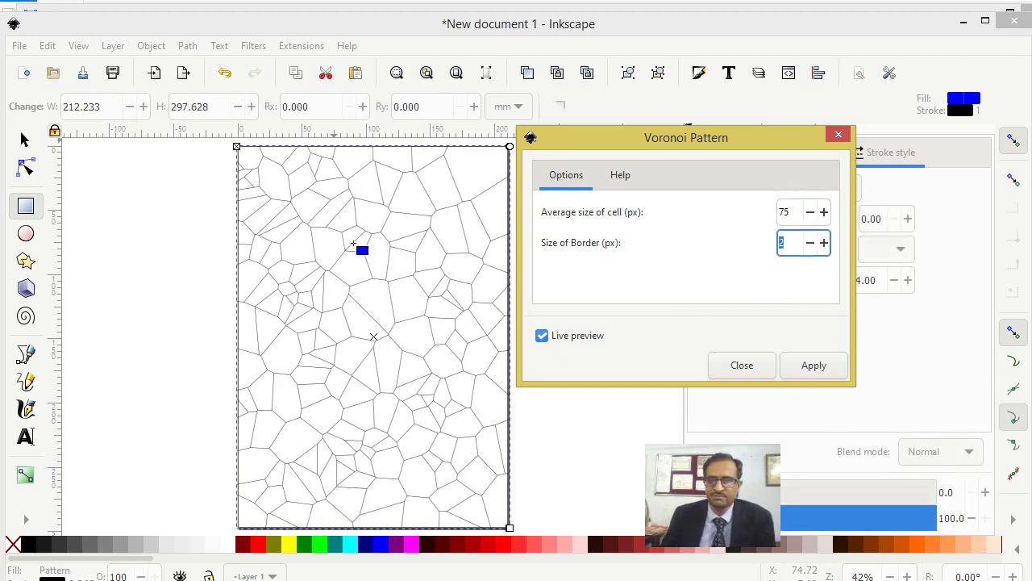
pyautogui.click(815, 366)
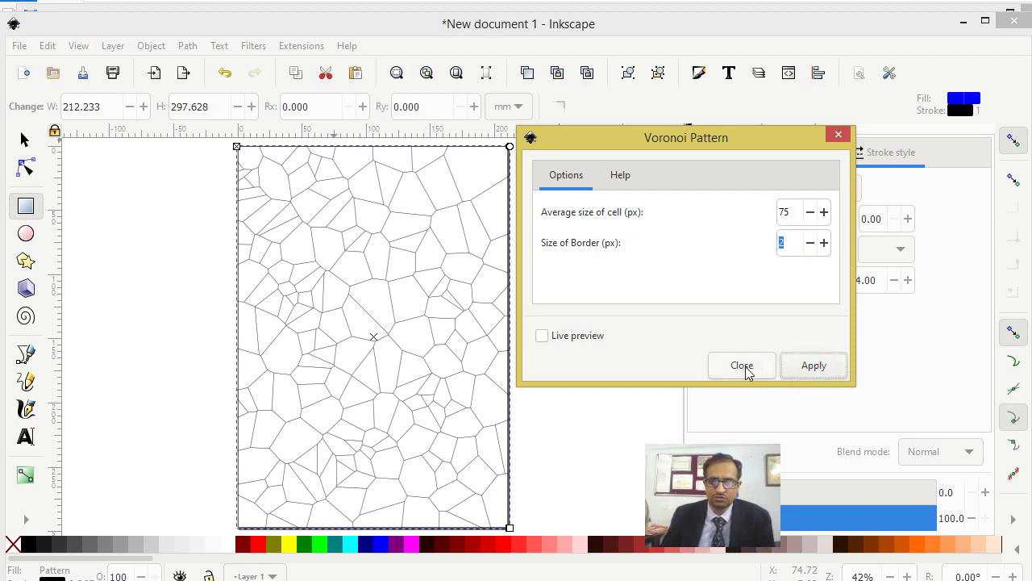
pyautogui.click(742, 365)
pyautogui.moveTo(391, 226); pyautogui.dragTo(376, 216)
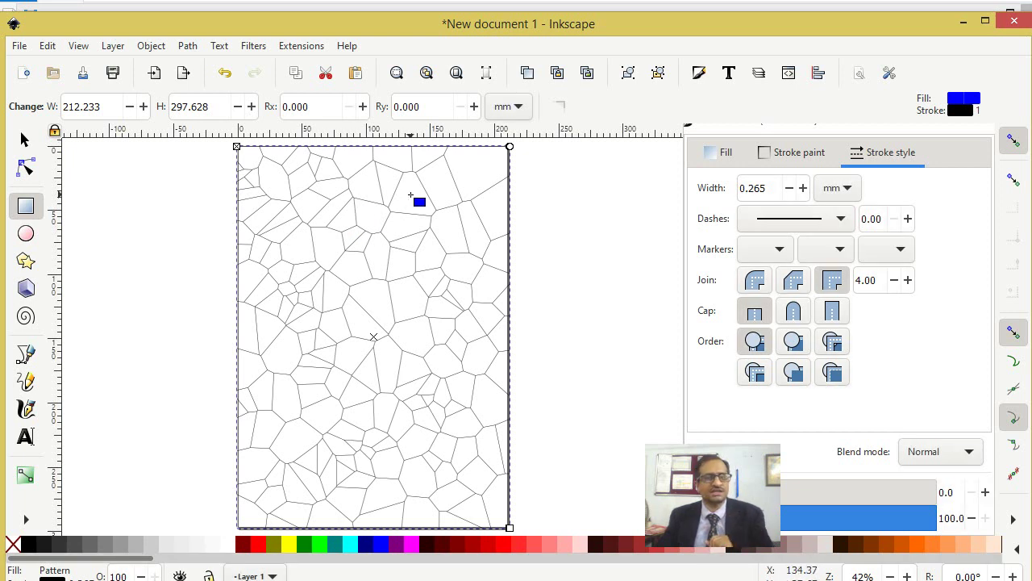
# Convert the pattern fill to objects and combine them into one 886-node path.
pyautogui.click(157, 49)
pyautogui.moveTo(171, 262)
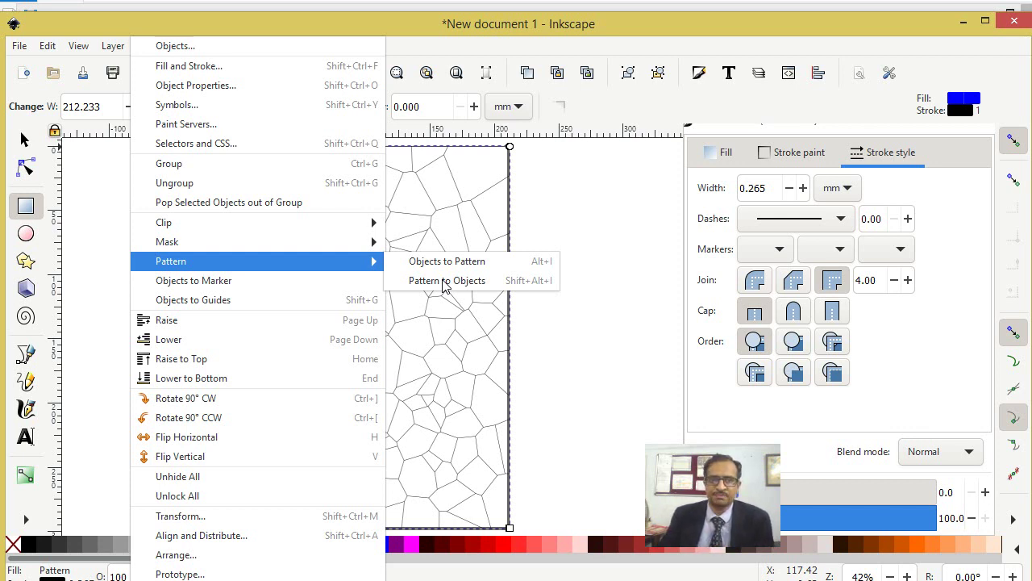
pyautogui.click(446, 281)
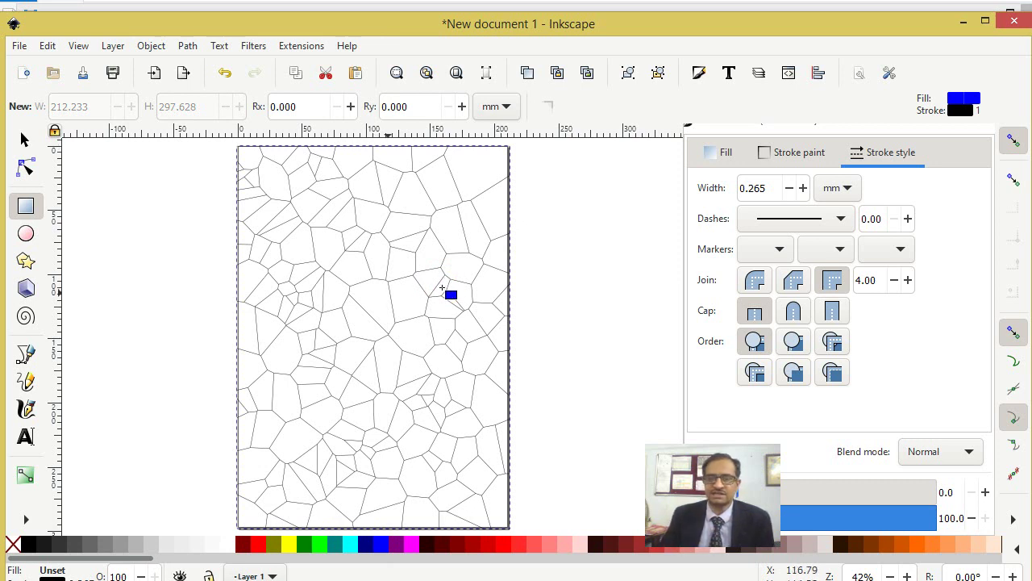
pyautogui.click(188, 47)
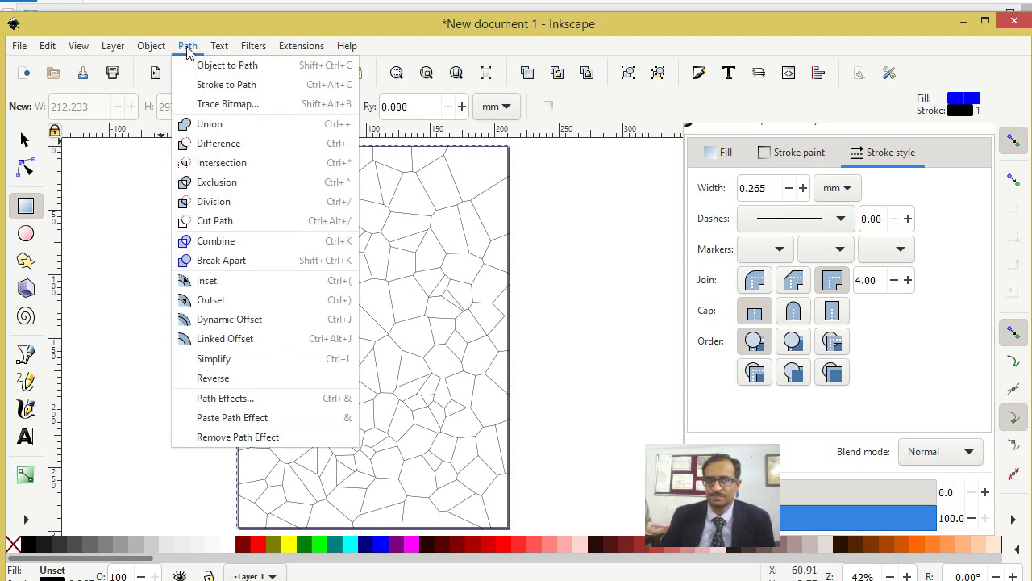
pyautogui.click(213, 241)
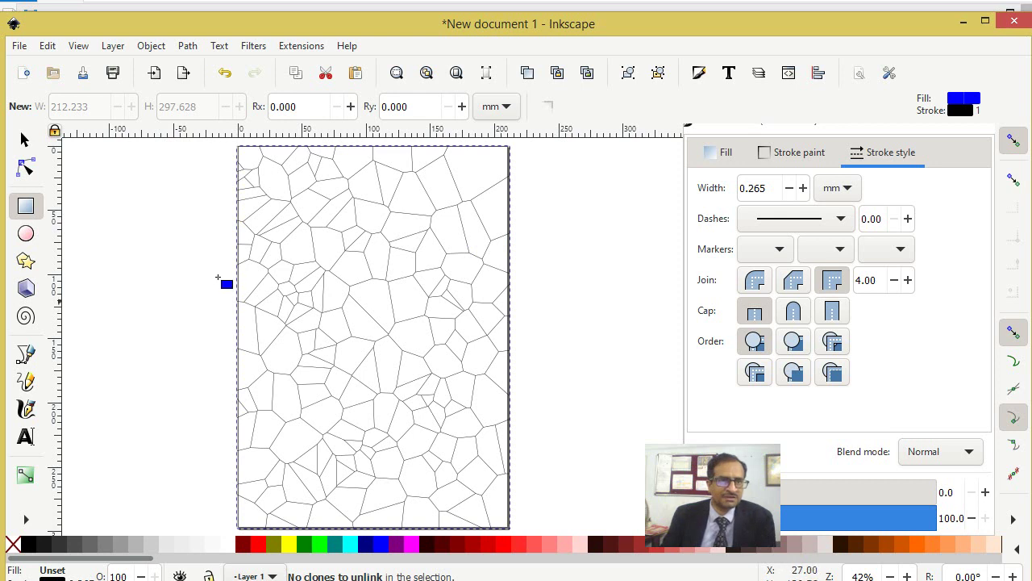
pyautogui.click(23, 142)
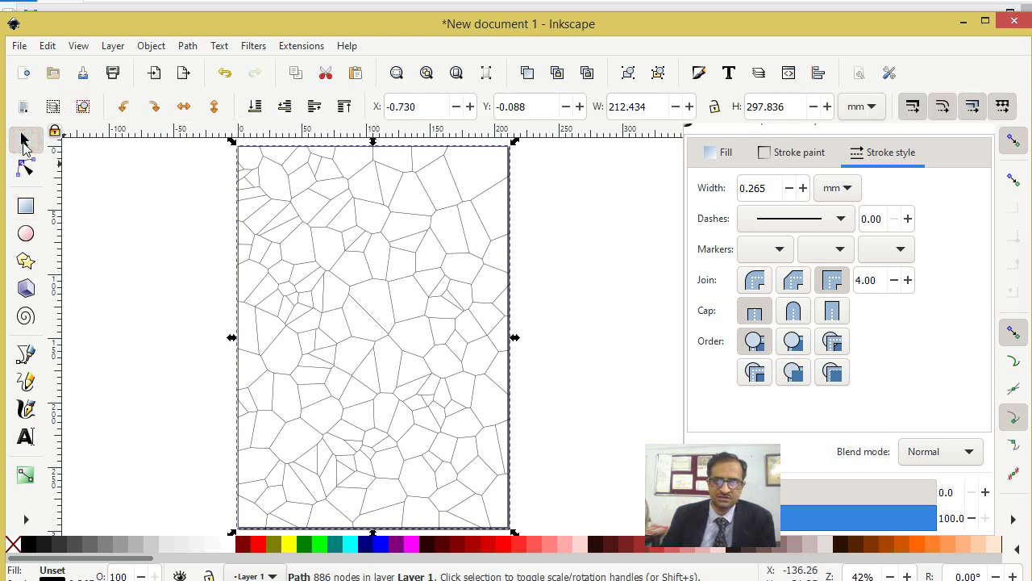
# Divide the rectangle by the Voronoi path into 162 cells and fill them 30% gray.
pyautogui.click(185, 246)
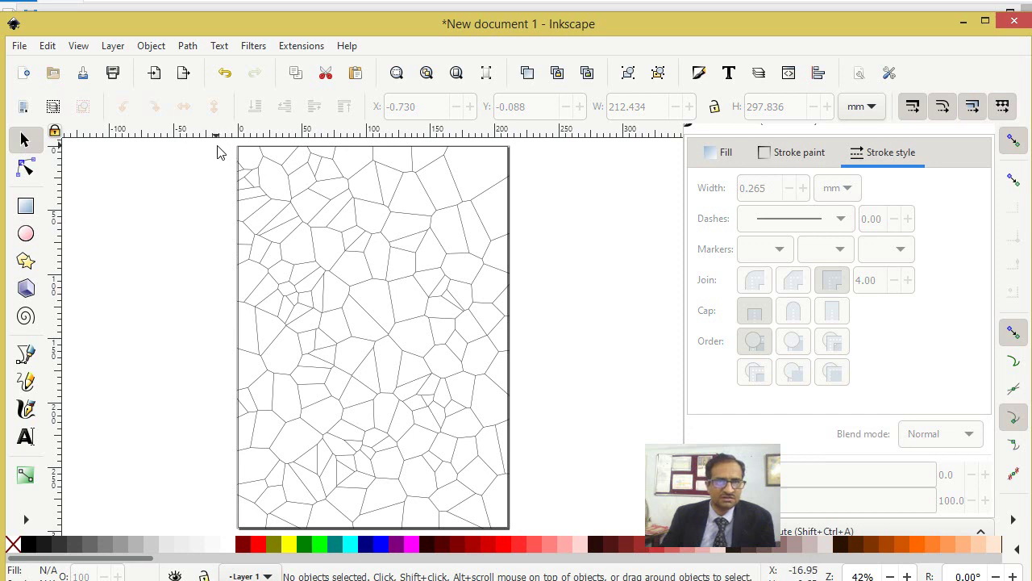
pyautogui.moveTo(220, 143); pyautogui.dragTo(539, 532)
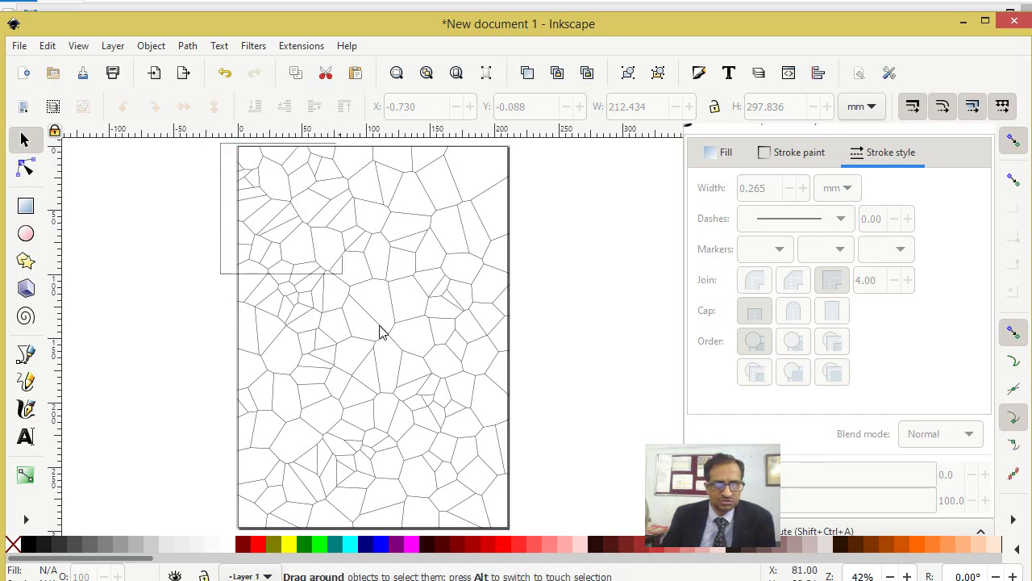
pyautogui.moveTo(540, 531); pyautogui.dragTo(540, 532)
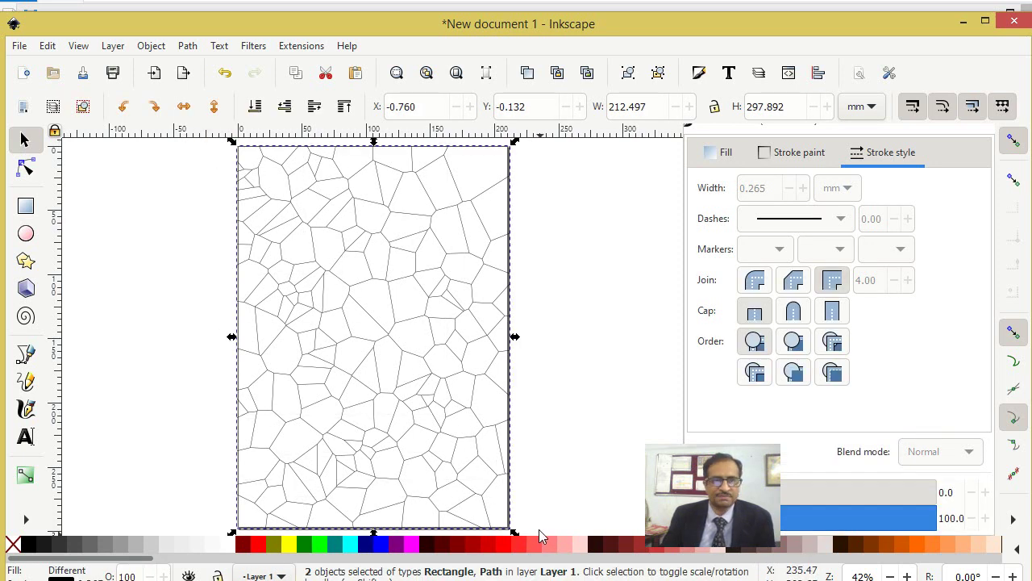
pyautogui.click(187, 46)
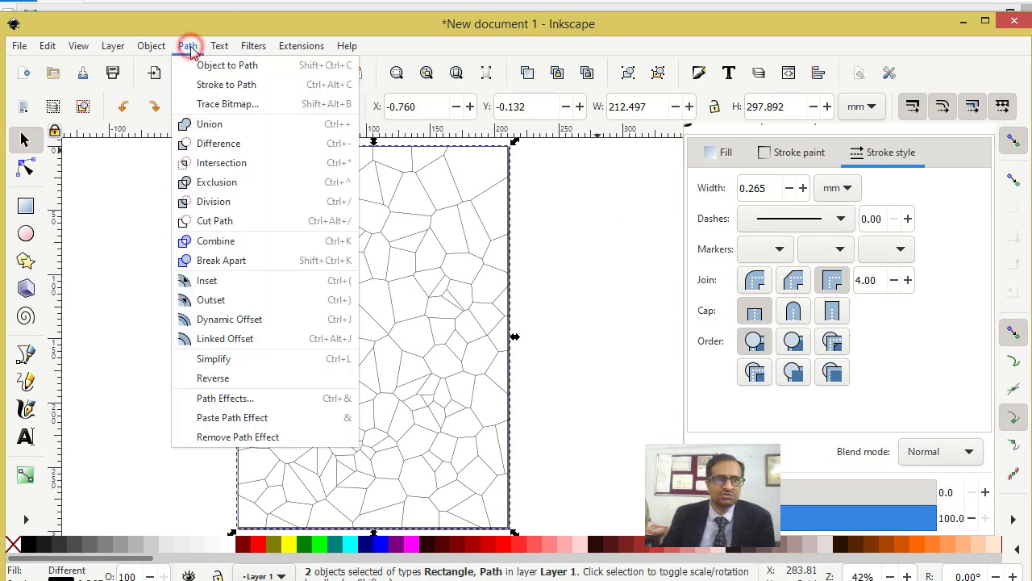
pyautogui.click(229, 205)
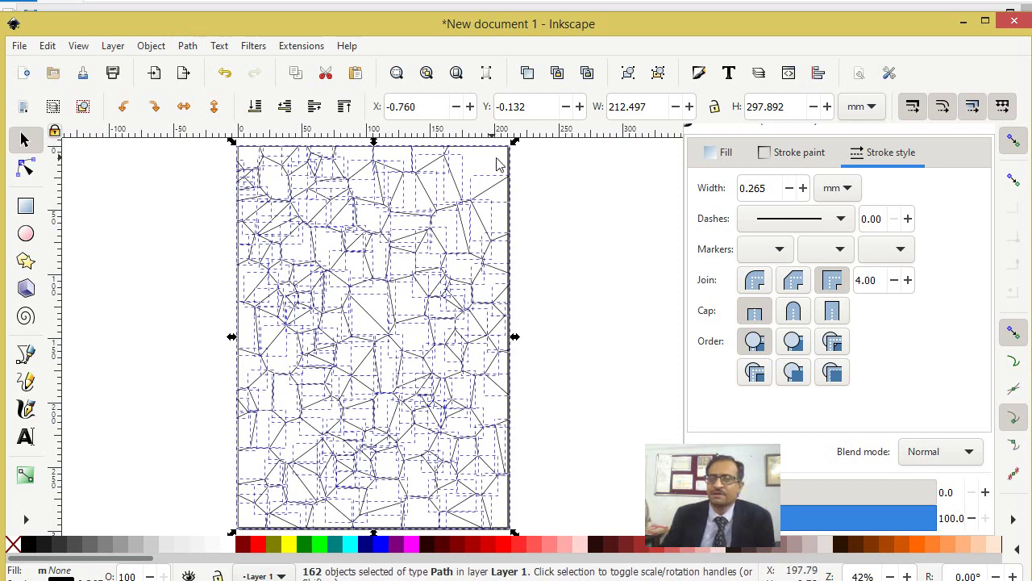
pyautogui.click(138, 548)
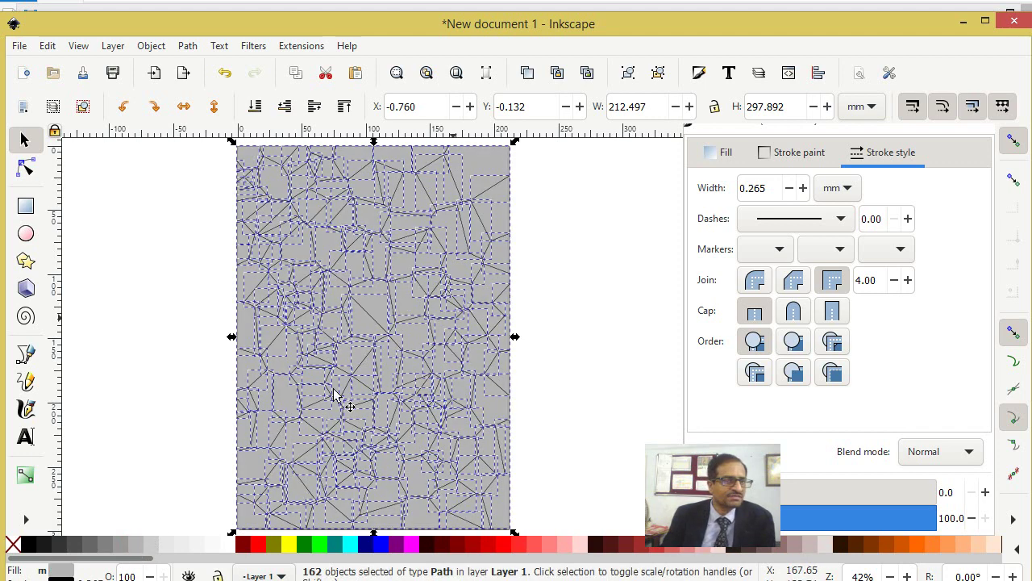
# Set the Tweak tool to paint mode and tint a patch of cells blue.
pyautogui.click(25, 522)
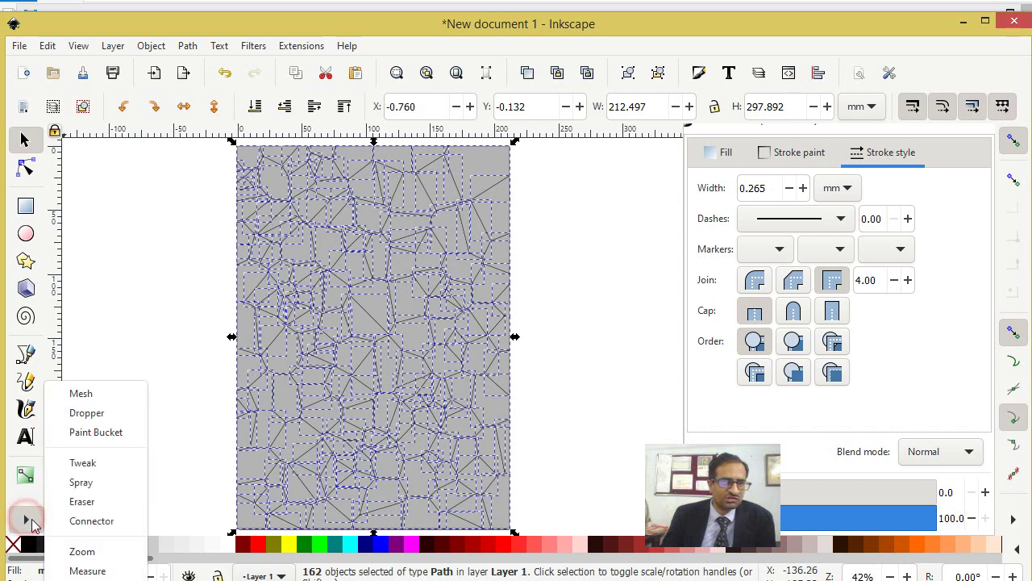
pyautogui.click(83, 463)
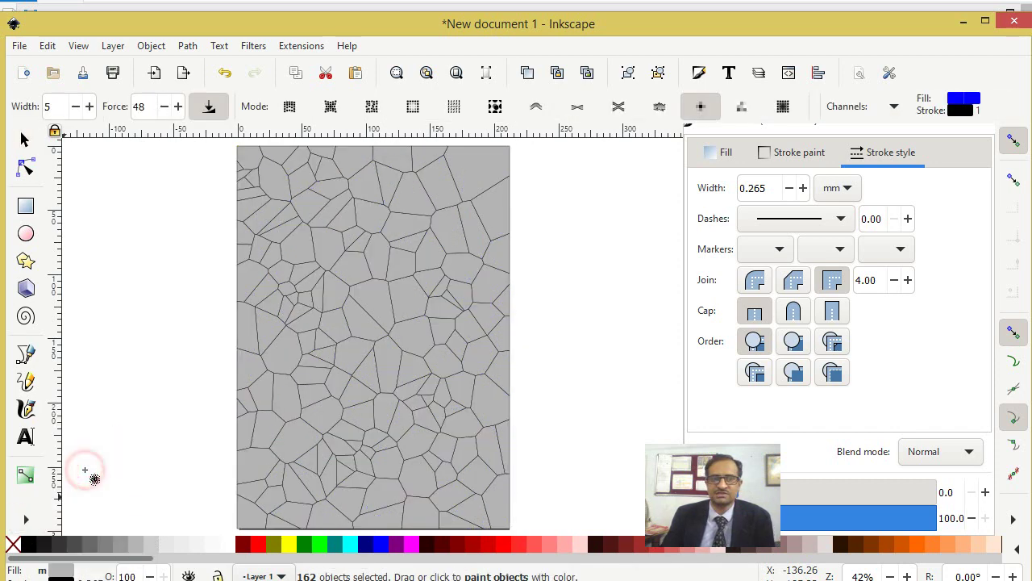
pyautogui.click(700, 113)
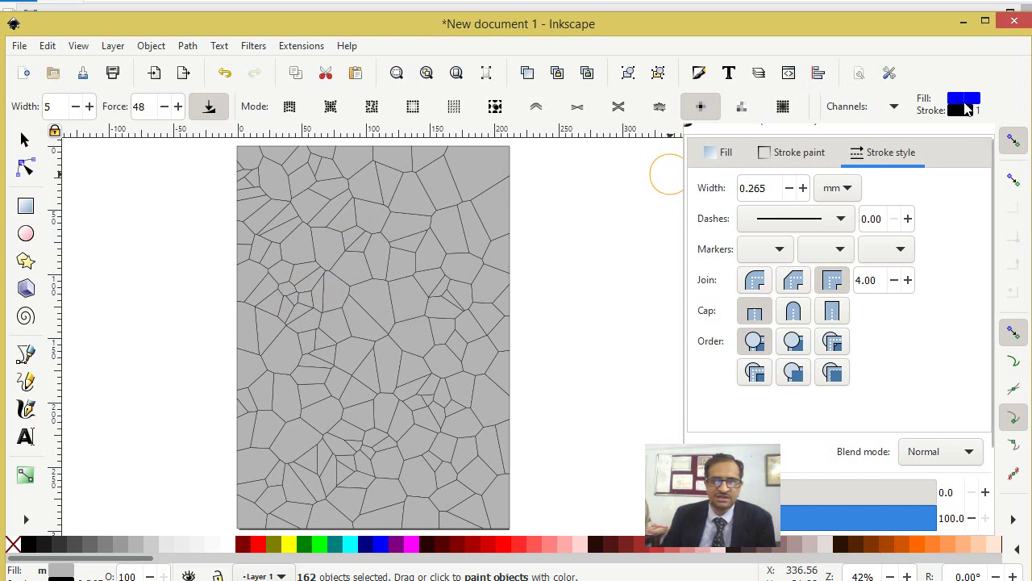
pyautogui.moveTo(291, 433)
pyautogui.mouseDown()
pyautogui.moveTo(353, 347)
pyautogui.moveTo(285, 164)
pyautogui.moveTo(471, 154)
pyautogui.moveTo(427, 212)
pyautogui.moveTo(442, 297)
pyautogui.mouseUp()
# Tint right cells red, lower-right cells pink, and centre-left cells orange.
pyautogui.click(508, 544)
pyautogui.moveTo(442, 468)
pyautogui.mouseDown()
pyautogui.moveTo(434, 388)
pyautogui.moveTo(470, 293)
pyautogui.moveTo(518, 224)
pyautogui.moveTo(492, 293)
pyautogui.moveTo(506, 408)
pyautogui.moveTo(504, 521)
pyautogui.mouseUp()
pyautogui.click(542, 543)
pyautogui.moveTo(396, 452)
pyautogui.mouseDown()
pyautogui.moveTo(260, 519)
pyautogui.moveTo(442, 521)
pyautogui.mouseUp()
pyautogui.click(918, 562)
pyautogui.moveTo(357, 341)
pyautogui.mouseDown()
pyautogui.moveTo(351, 176)
pyautogui.moveTo(449, 203)
pyautogui.moveTo(447, 415)
pyautogui.mouseUp()
# Tint left-edge cells blue and central cells yellow-green, then deselect everything.
pyautogui.click(379, 544)
pyautogui.moveTo(237, 326)
pyautogui.mouseDown()
pyautogui.moveTo(276, 279)
pyautogui.moveTo(272, 406)
pyautogui.moveTo(291, 483)
pyautogui.moveTo(419, 301)
pyautogui.moveTo(348, 298)
pyautogui.moveTo(384, 424)
pyautogui.moveTo(368, 500)
pyautogui.moveTo(329, 508)
pyautogui.moveTo(430, 472)
pyautogui.mouseUp()
pyautogui.click(282, 544)
pyautogui.moveTo(326, 515)
pyautogui.mouseDown()
pyautogui.moveTo(414, 265)
pyautogui.moveTo(421, 207)
pyautogui.moveTo(400, 281)
pyautogui.moveTo(456, 403)
pyautogui.moveTo(460, 508)
pyautogui.moveTo(436, 505)
pyautogui.moveTo(440, 431)
pyautogui.mouseUp()
pyautogui.click(26, 137)
pyautogui.click(534, 250)
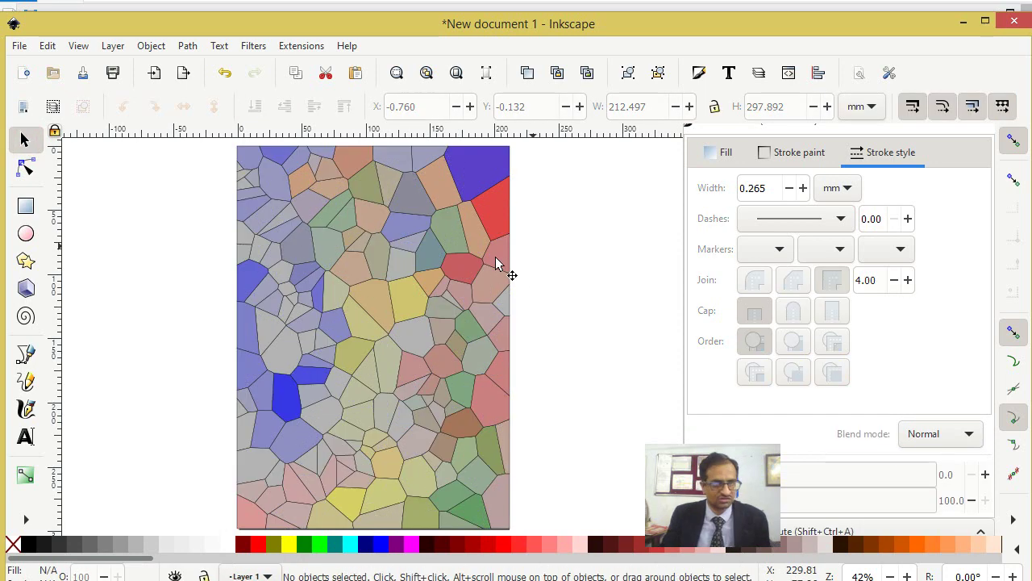
# Set the stroke of all 162 cells to none and deselect.
pyautogui.hotkey('ctrl', 'a')
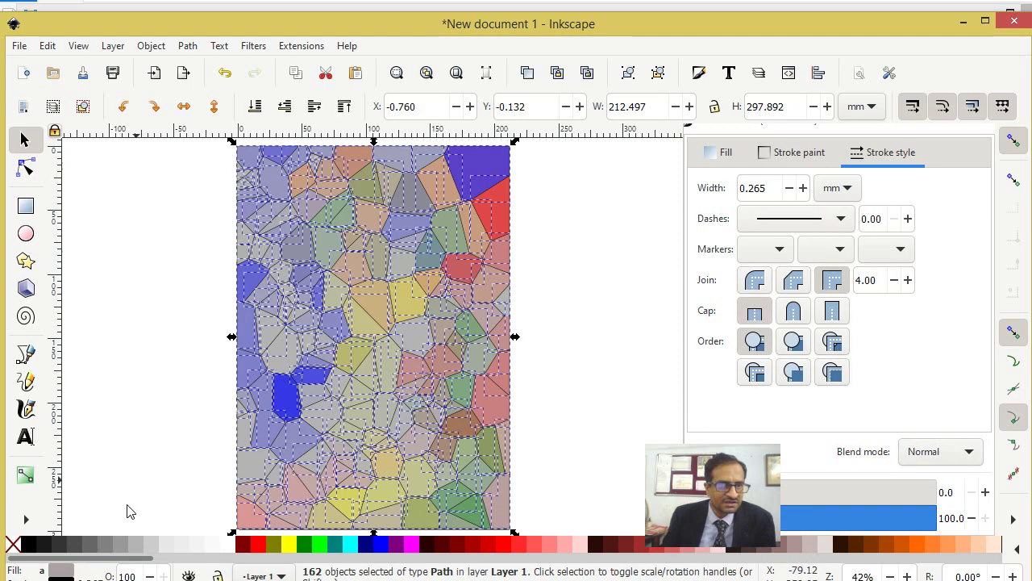
pyautogui.rightClick(13, 546)
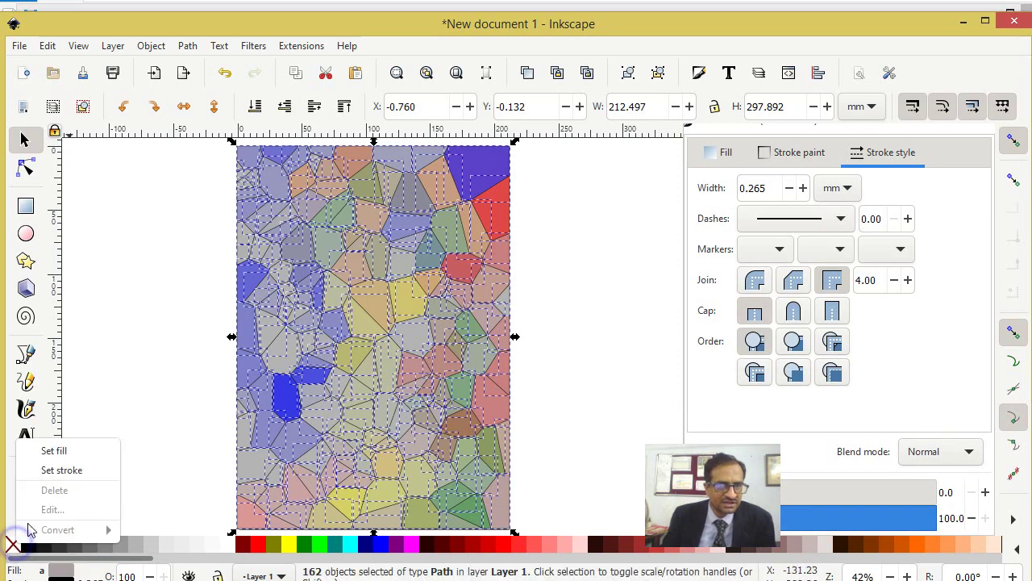
pyautogui.click(52, 472)
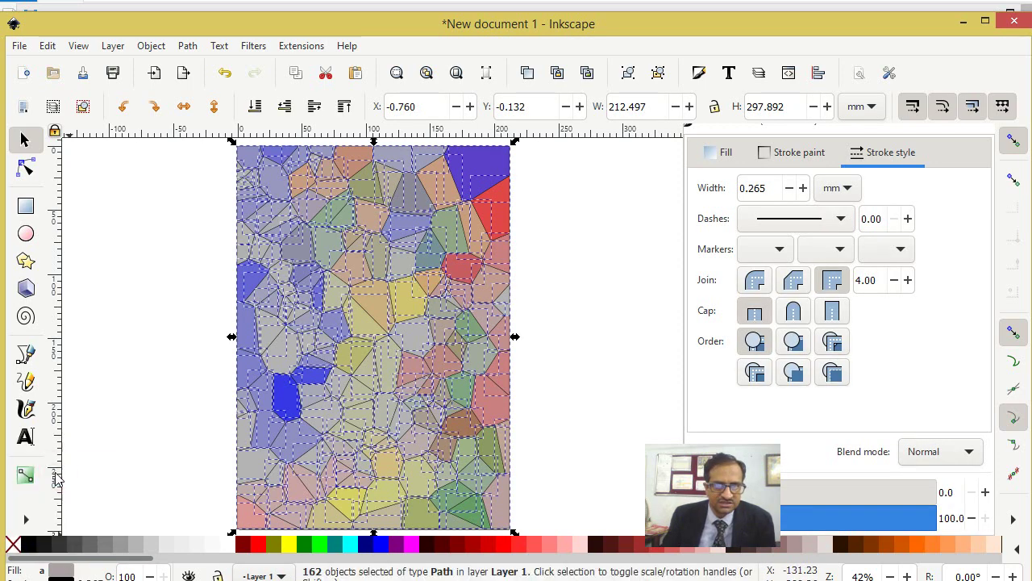
pyautogui.click(606, 262)
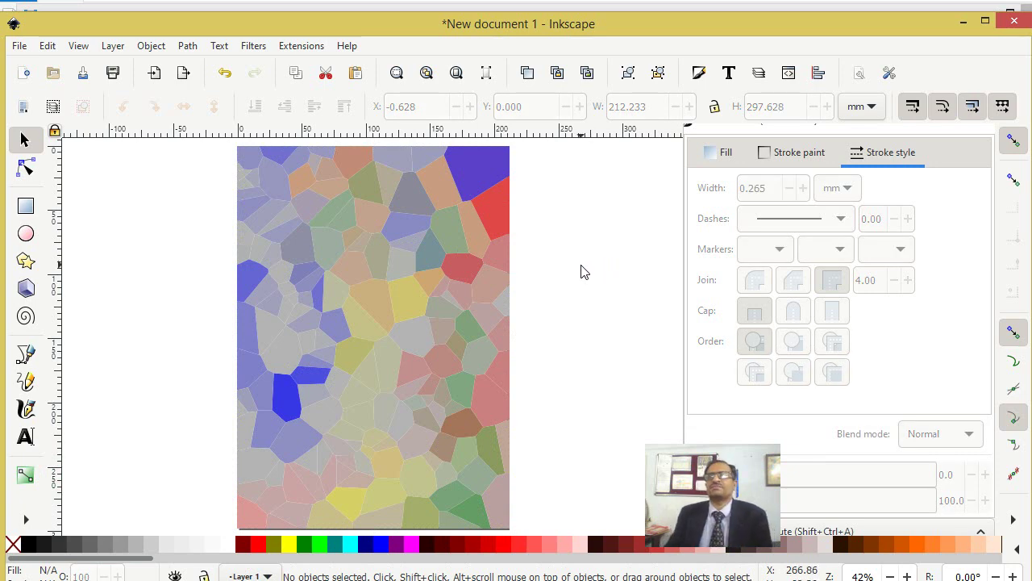